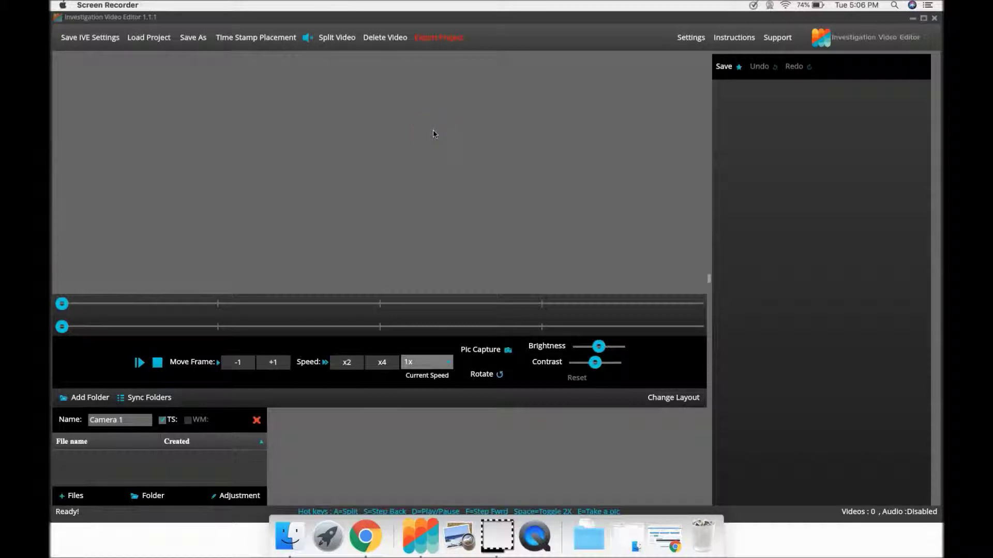
# - Browse the camera card's PRIVATE folder in the editor's import picker, then cancel without importing
pyautogui.click(241, 269)
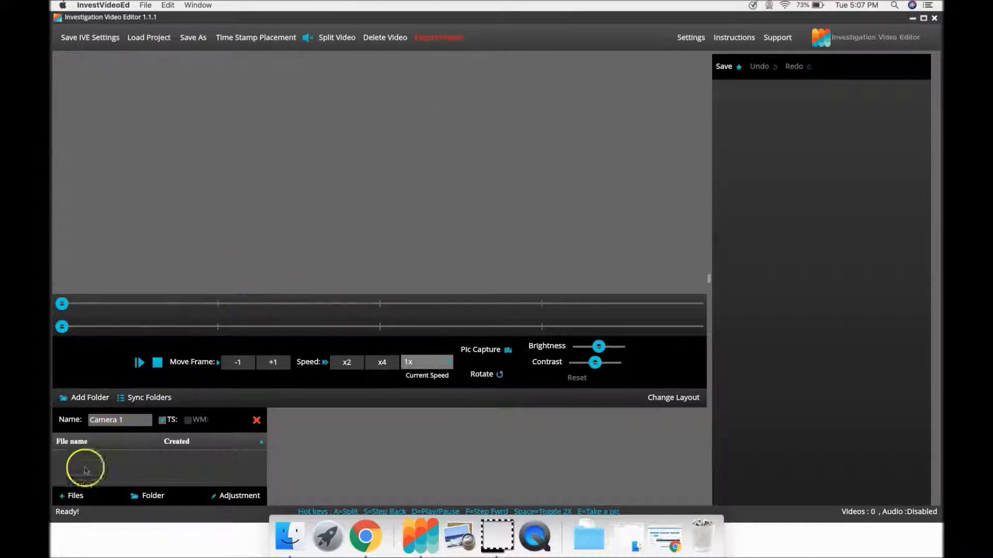
pyautogui.click(76, 497)
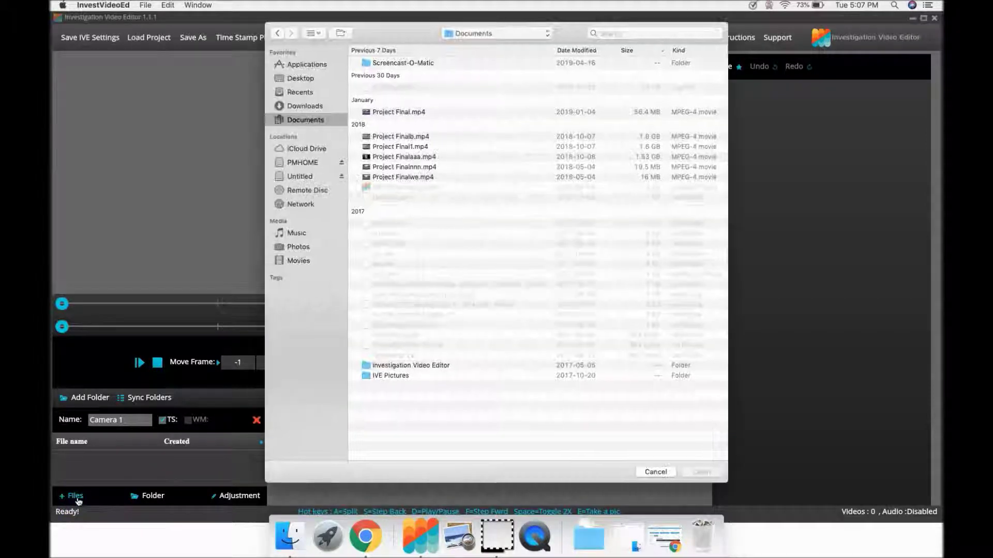
pyautogui.click(299, 176)
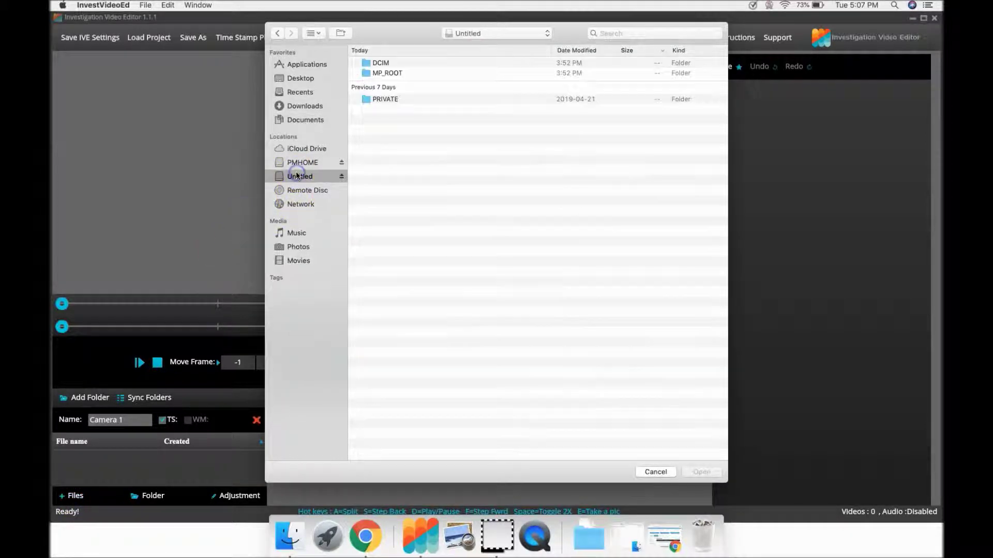
pyautogui.click(380, 102)
pyautogui.doubleClick(380, 102)
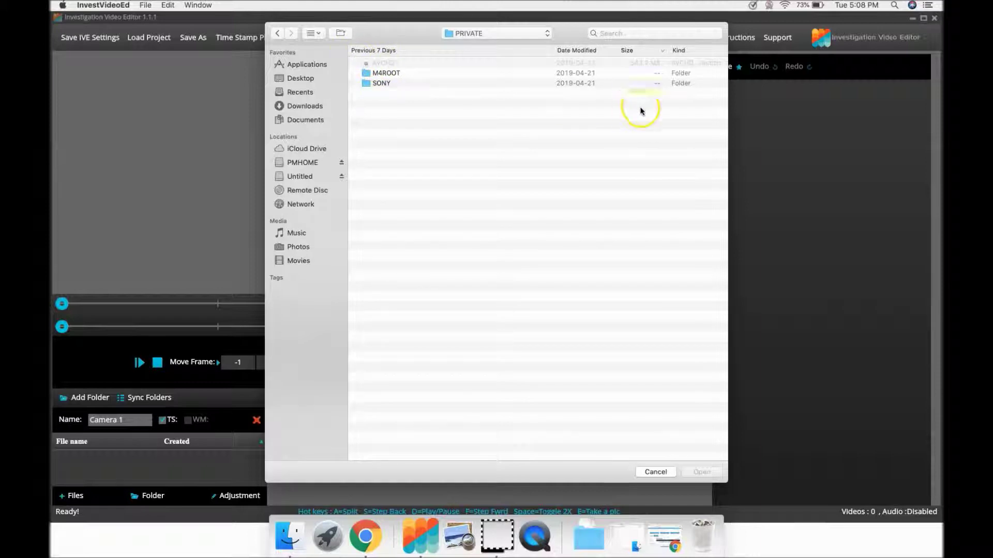
pyautogui.click(656, 472)
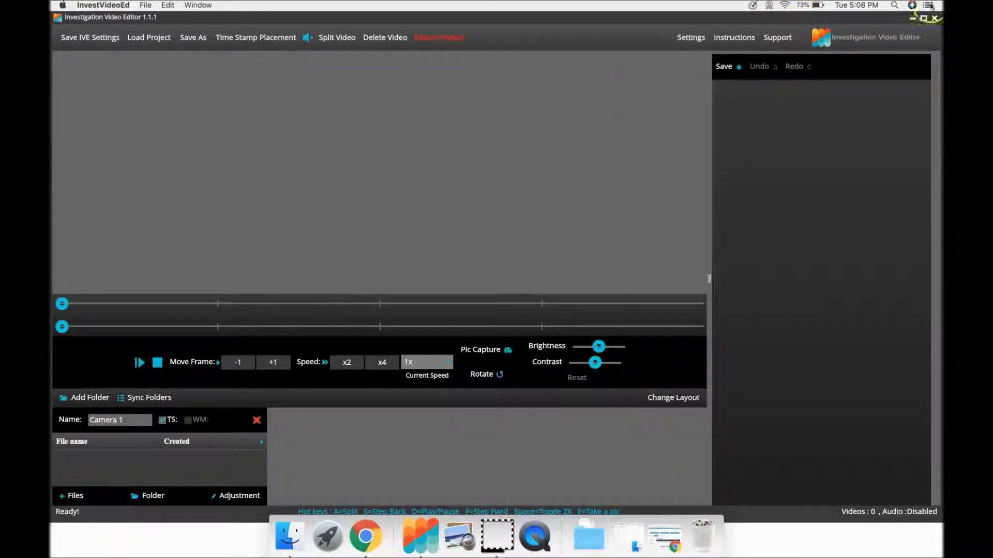
# - Minimize the editor, create a desktop folder named 'File 123', and view the Desktop in Finder
pyautogui.click(914, 19)
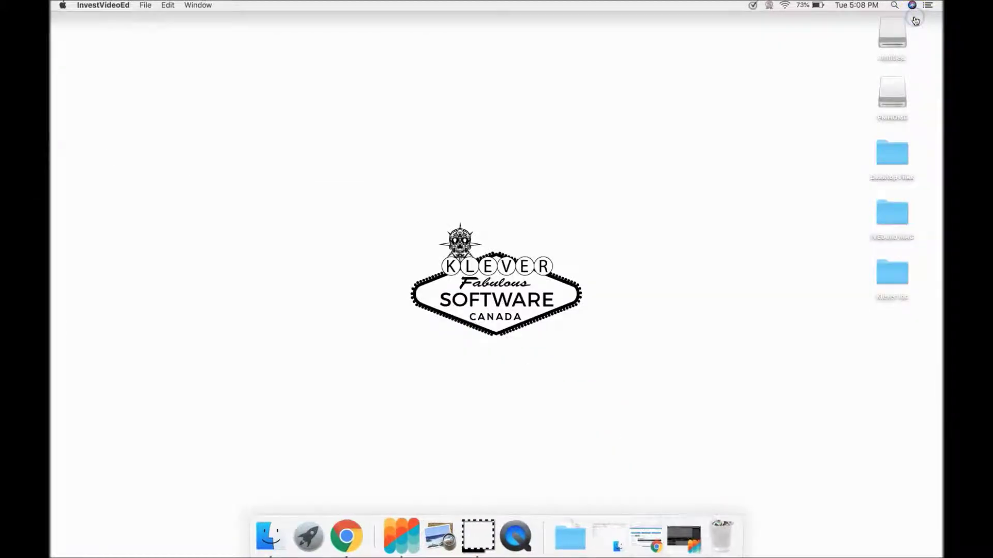
pyautogui.click(572, 90)
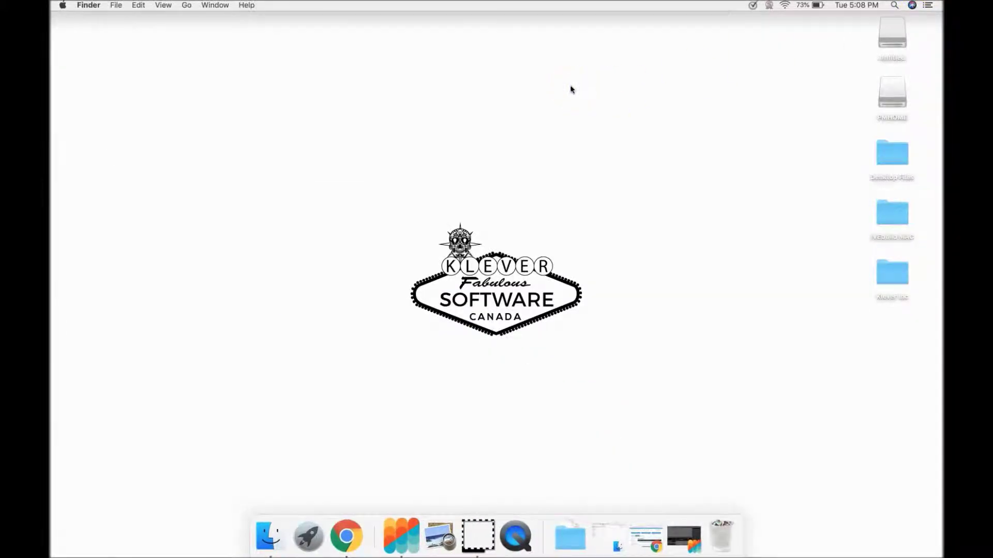
pyautogui.press('super+shift+n')
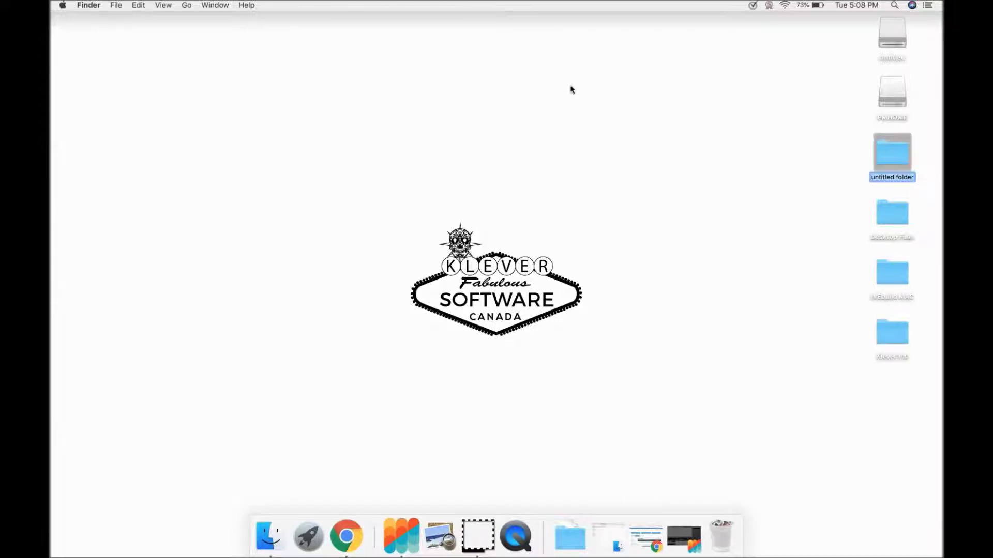
pyautogui.write('Fi')
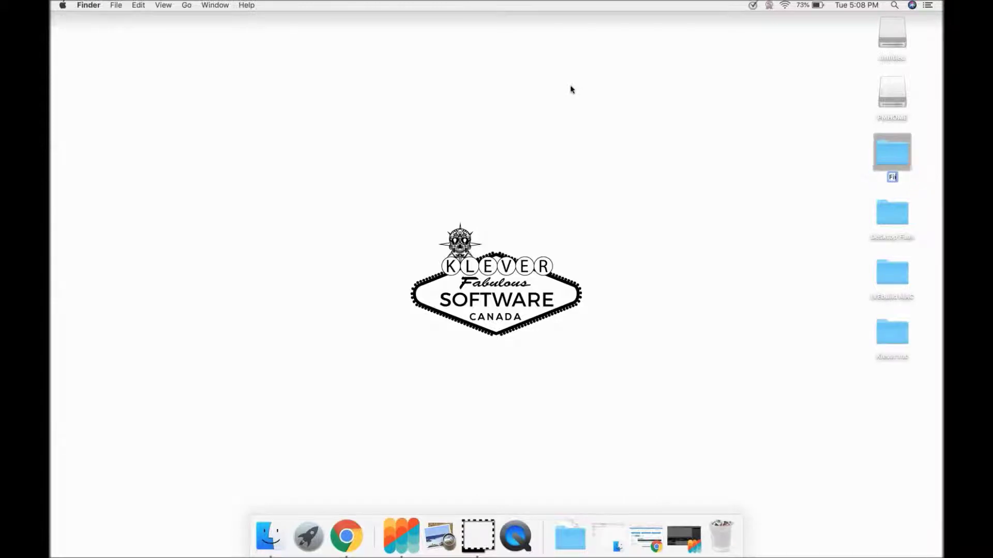
pyautogui.write('le 123')
pyautogui.press('Return')
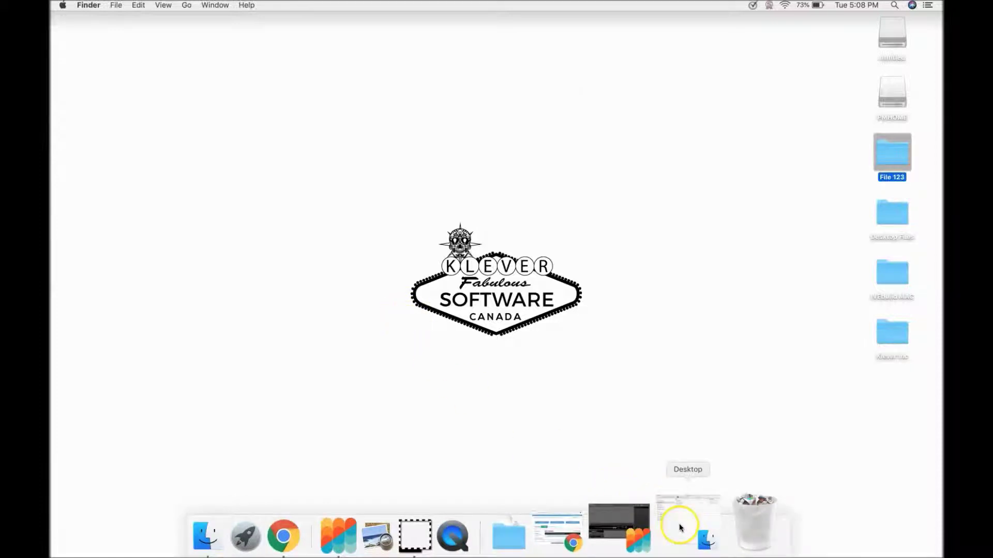
pyautogui.click(680, 528)
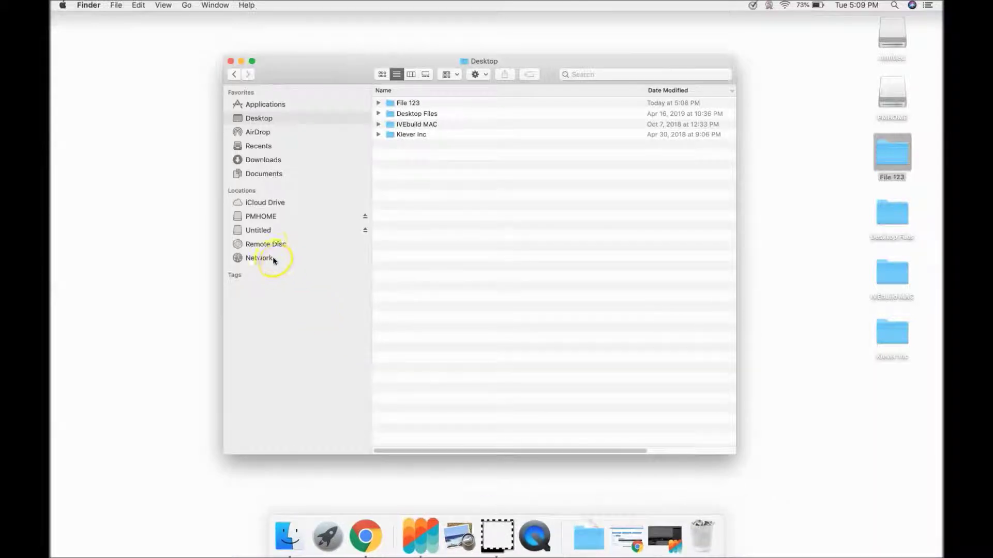
# - Browse the Untitled camera card and open its PRIVATE folder
pyautogui.click(265, 230)
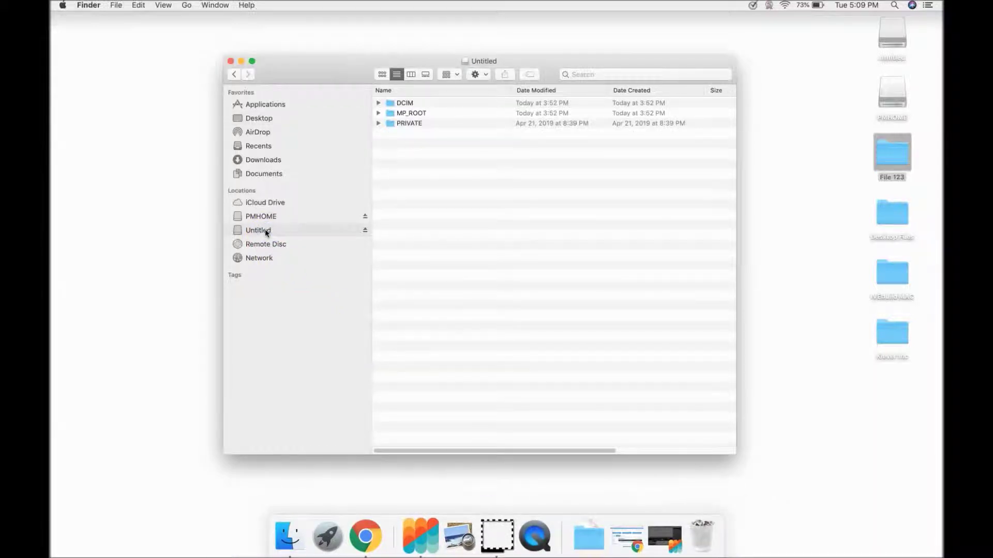
pyautogui.moveTo(265, 230); pyautogui.dragTo(408, 128)
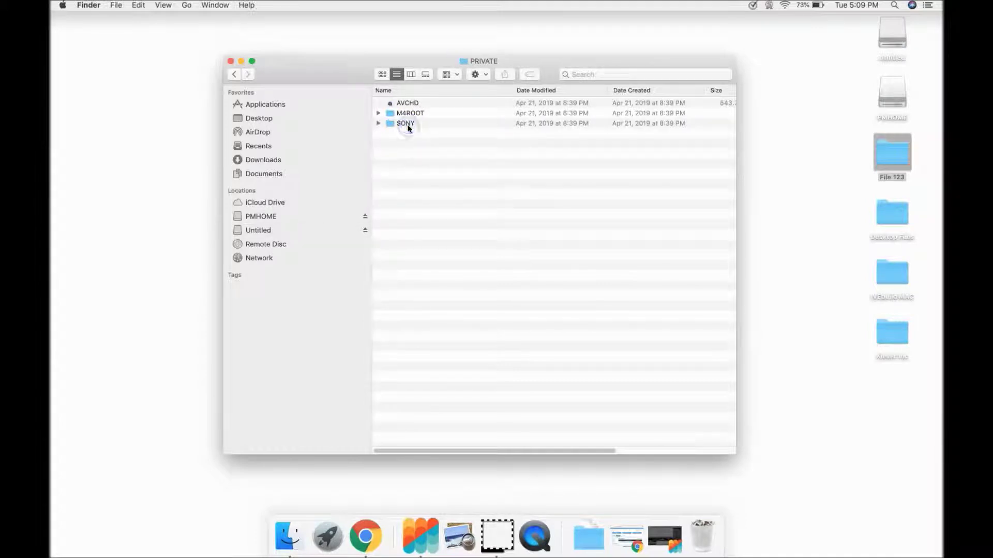
pyautogui.click(407, 138)
pyautogui.moveTo(407, 135); pyautogui.dragTo(408, 107)
# - Show the AVCHD package contents to reveal its BDMV item
pyautogui.click(409, 107)
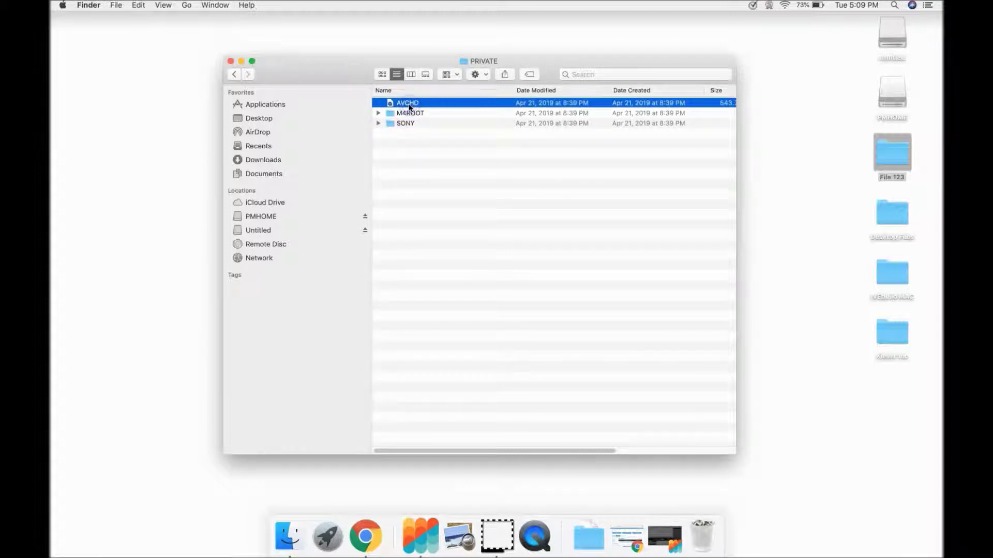
pyautogui.moveTo(409, 107); pyautogui.dragTo(451, 94)
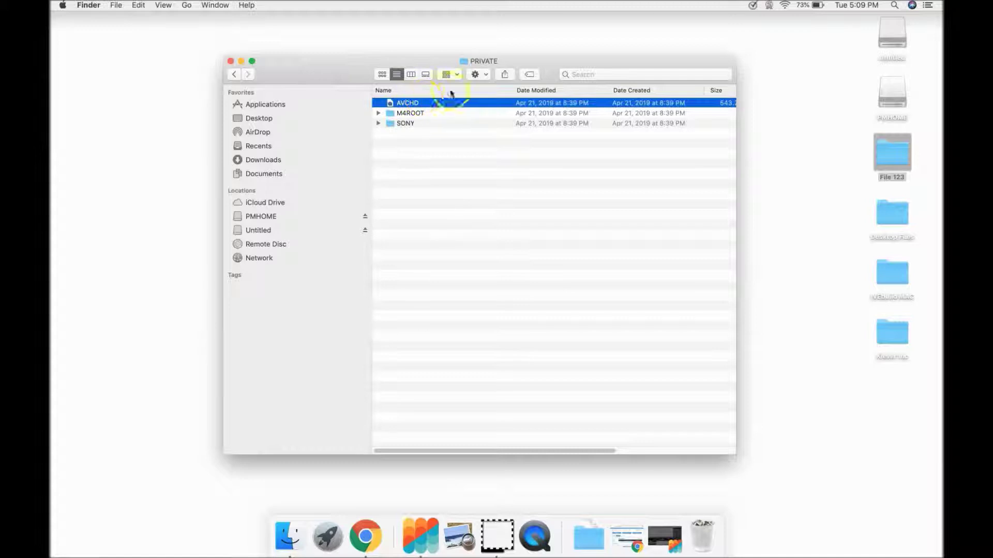
pyautogui.click(485, 74)
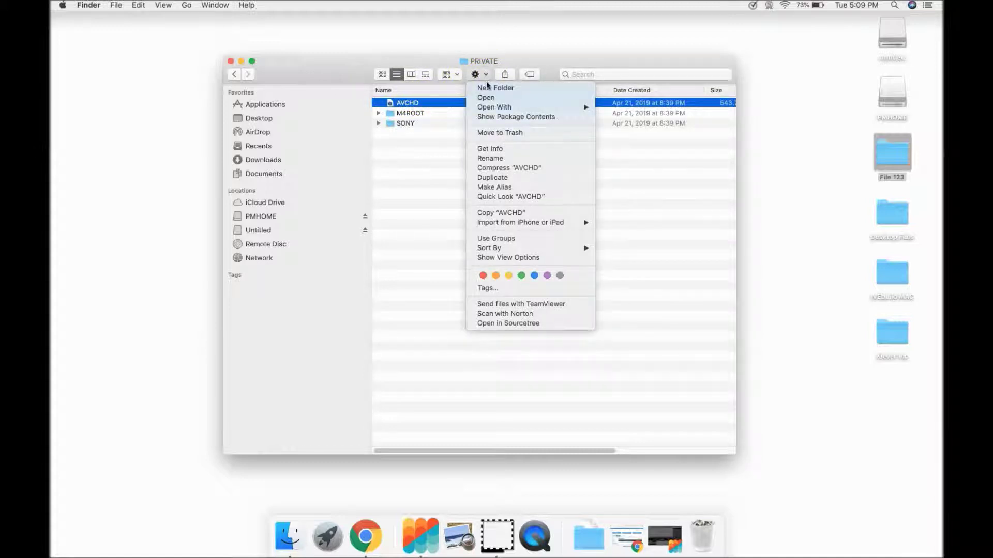
pyautogui.click(493, 99)
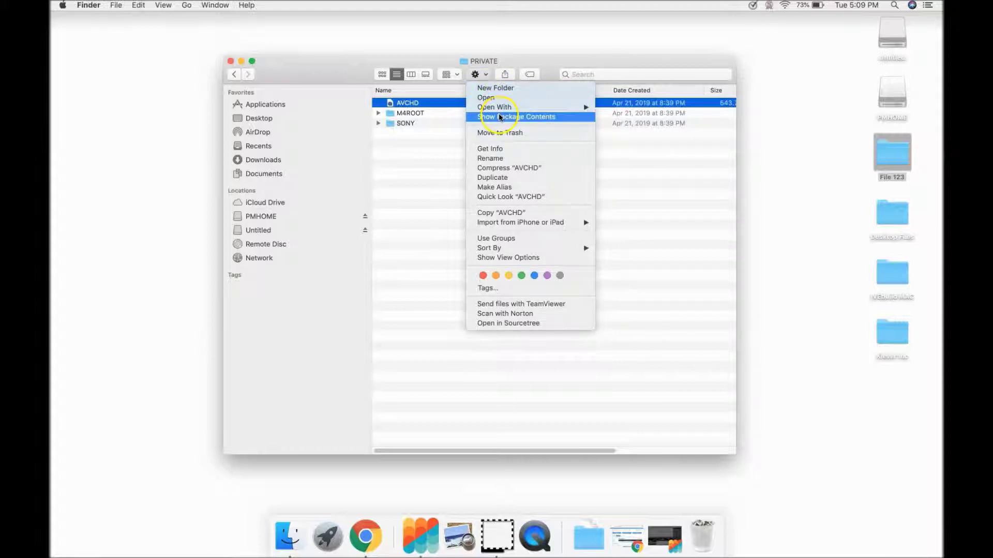
pyautogui.click(508, 118)
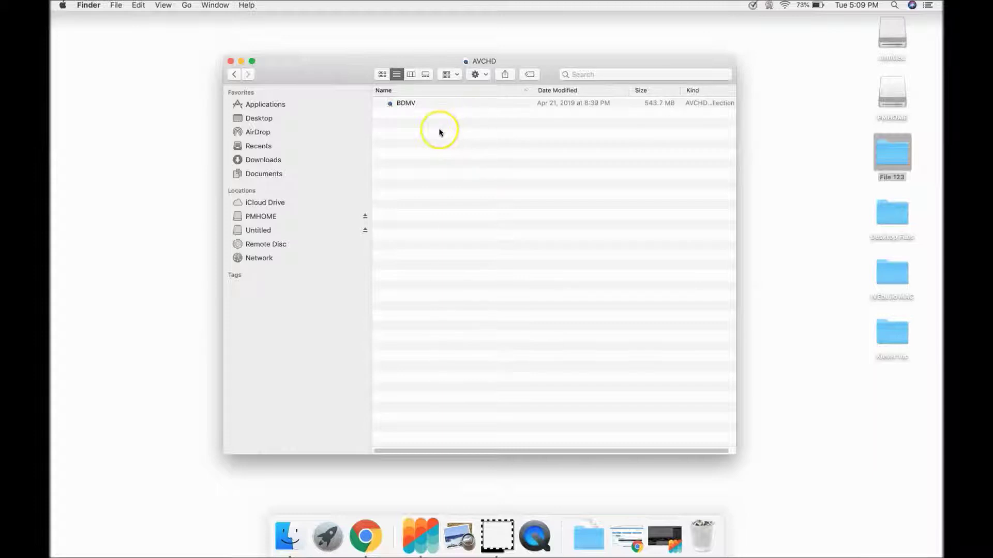
# - Show BDMV's package contents and open STREAM, listing clips 00000.MTS through 00010.MTS
pyautogui.click(406, 104)
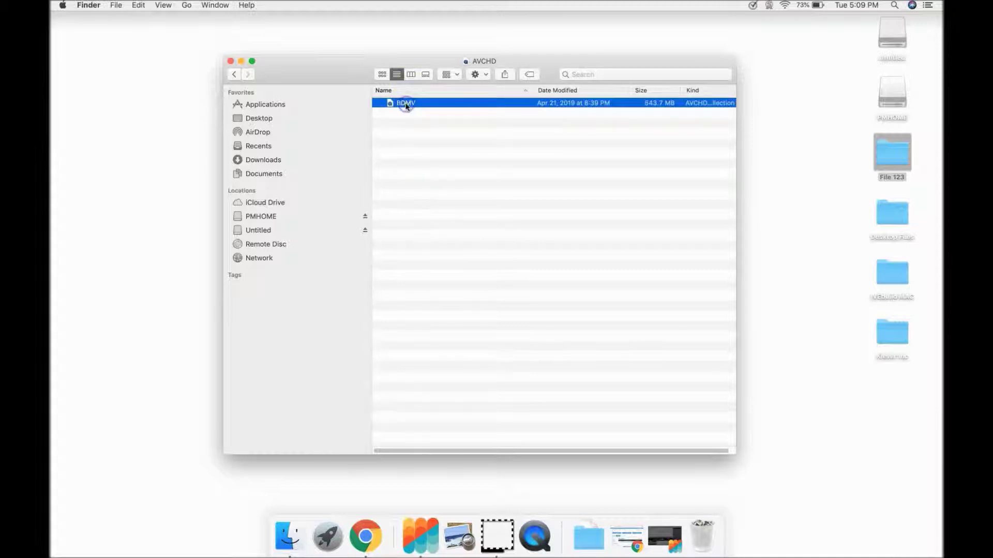
pyautogui.click(485, 78)
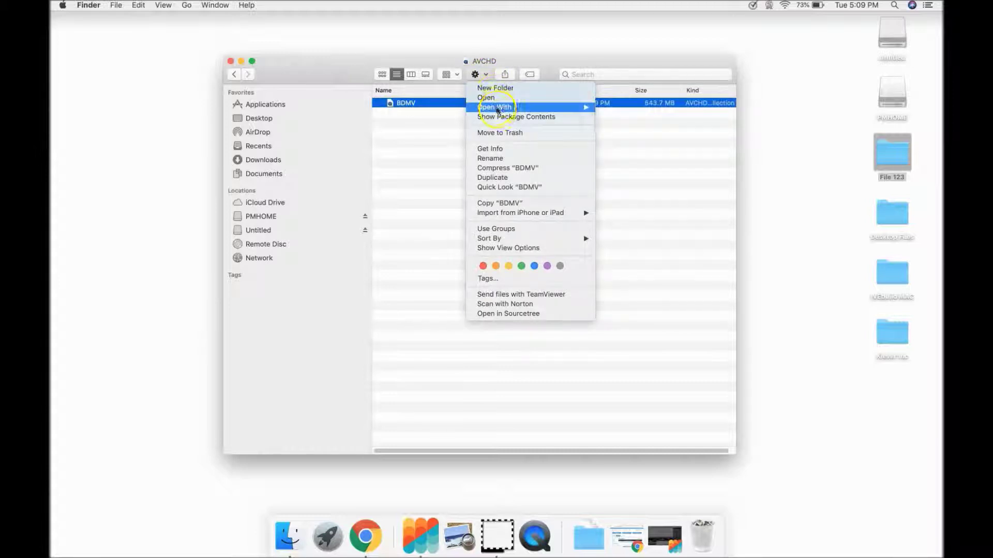
pyautogui.click(500, 118)
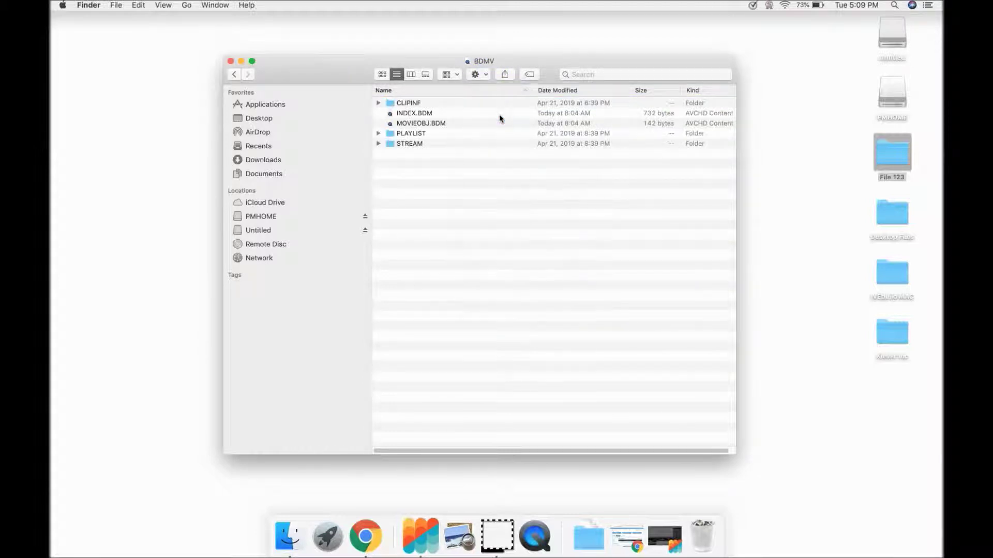
pyautogui.click(494, 173)
pyautogui.click(451, 181)
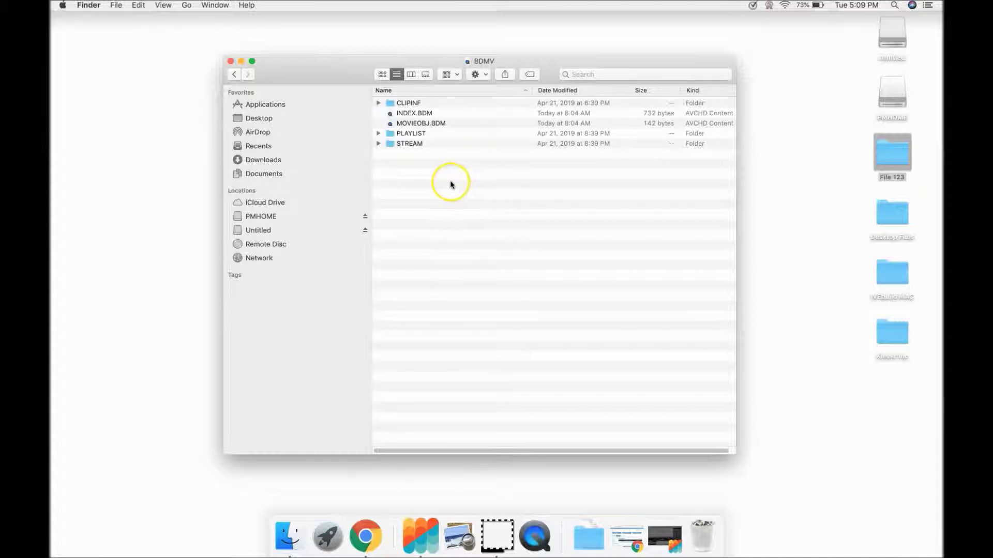
pyautogui.doubleClick(411, 145)
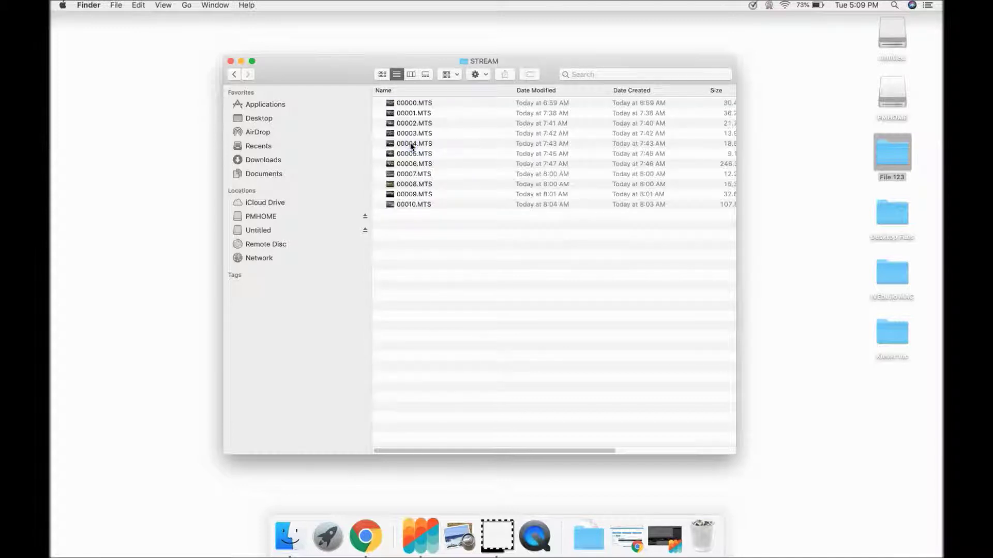
pyautogui.click(415, 115)
# - Copy clips 00000.MTS through 00003.MTS into the File 123 desktop folder, then return to the editor
pyautogui.click(408, 103)
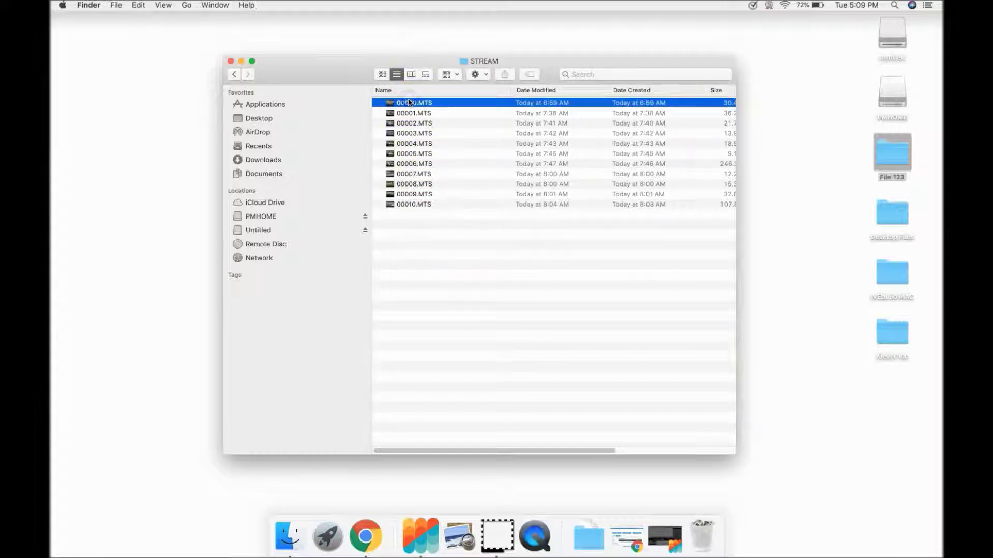
pyautogui.keyDown('shift'); pyautogui.click(408, 112); pyautogui.keyUp('shift')
pyautogui.keyDown('shift'); pyautogui.click(408, 123); pyautogui.keyUp('shift')
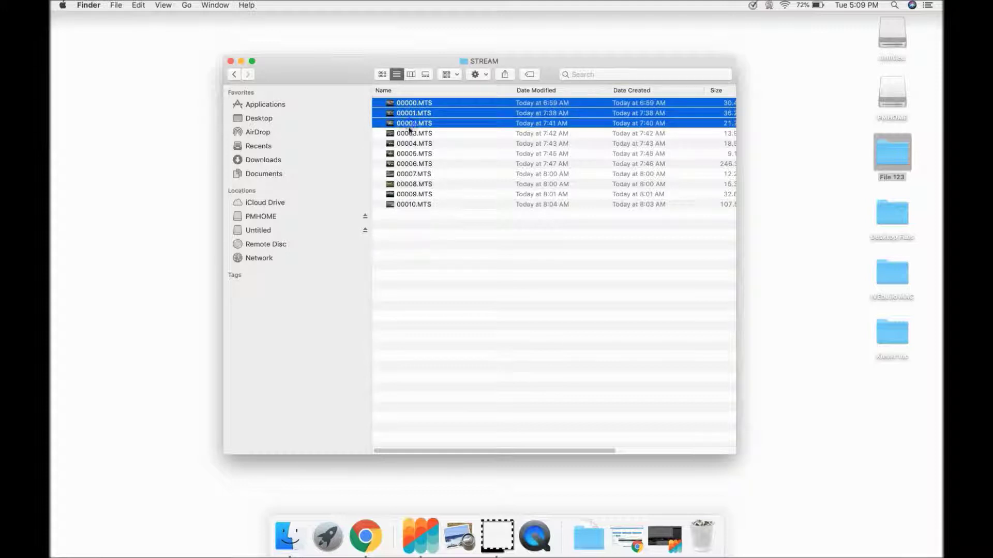
pyautogui.keyDown('shift'); pyautogui.click(409, 134); pyautogui.keyUp('shift')
pyautogui.moveTo(409, 133); pyautogui.dragTo(888, 147)
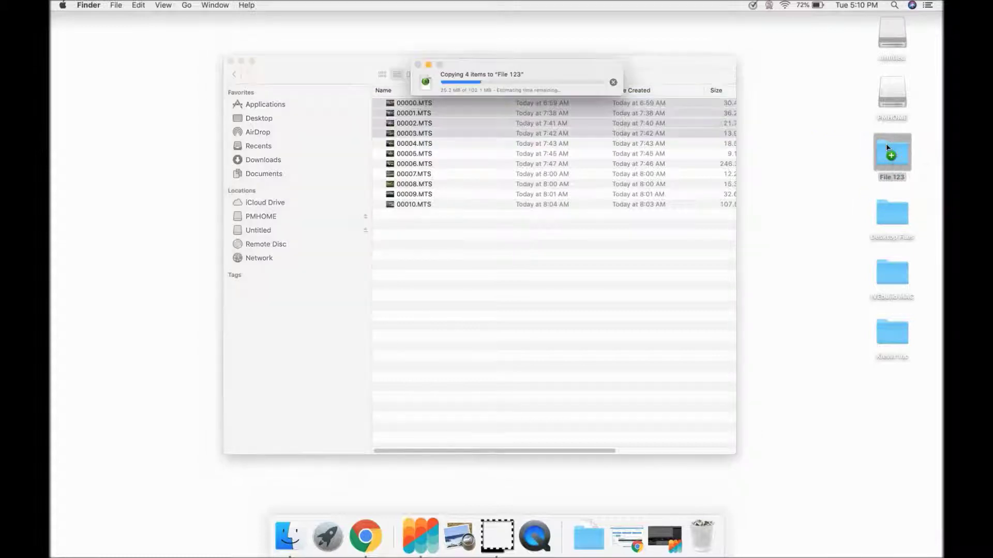
pyautogui.click(570, 243)
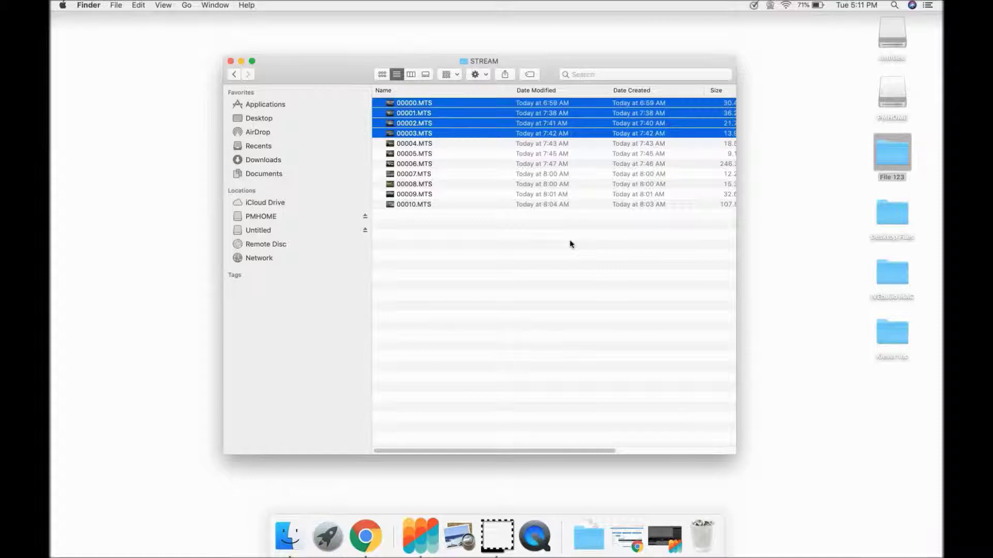
pyautogui.click(422, 549)
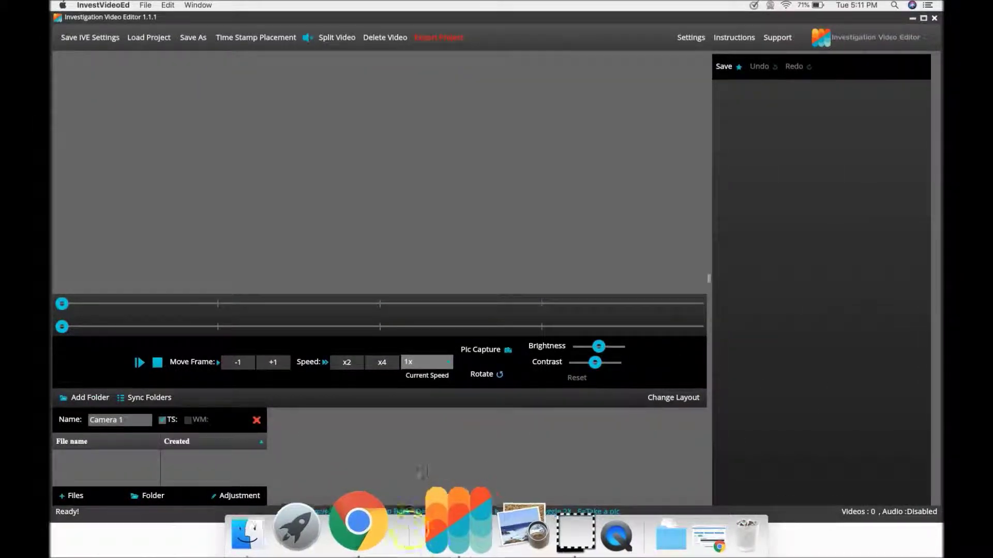
# - Add all four MTS clips from Desktop > File 123 to Camera 1 using + Files
pyautogui.click(331, 463)
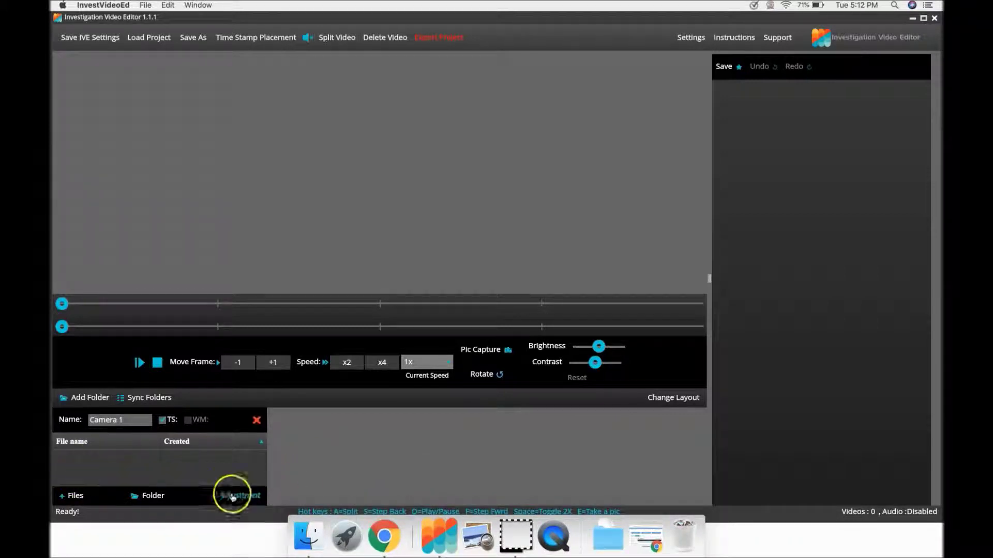
pyautogui.click(76, 497)
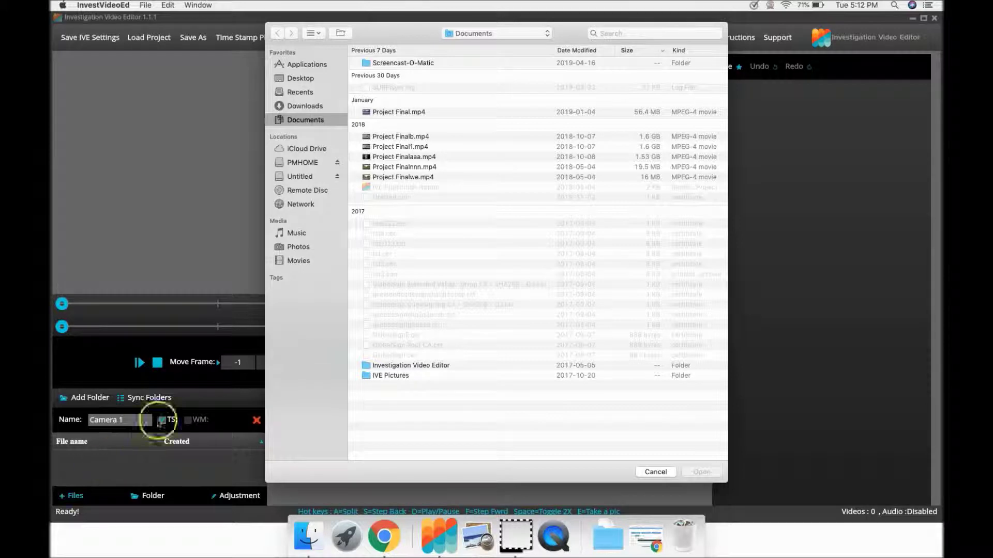
pyautogui.click(306, 77)
pyautogui.doubleClick(391, 65)
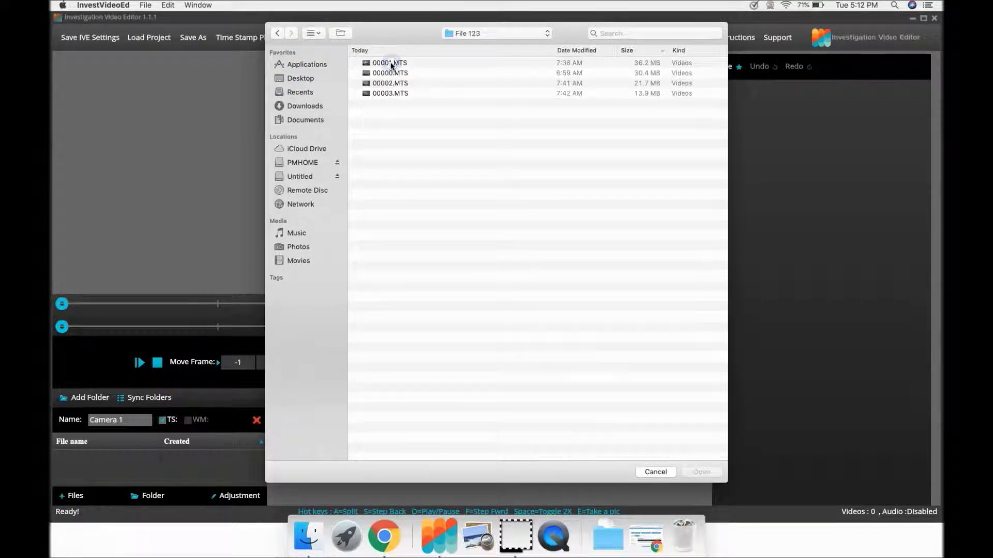
pyautogui.click(421, 148)
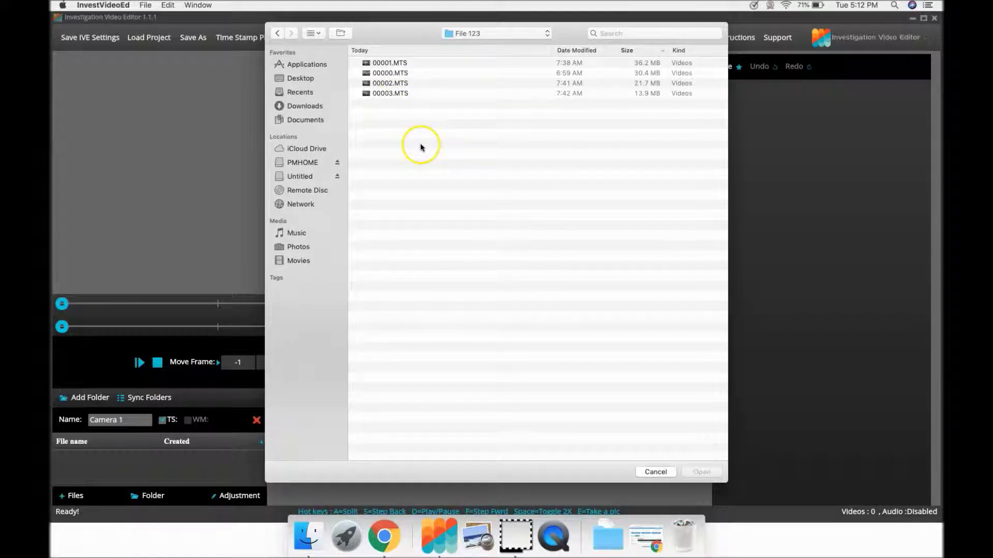
pyautogui.press('super+a')
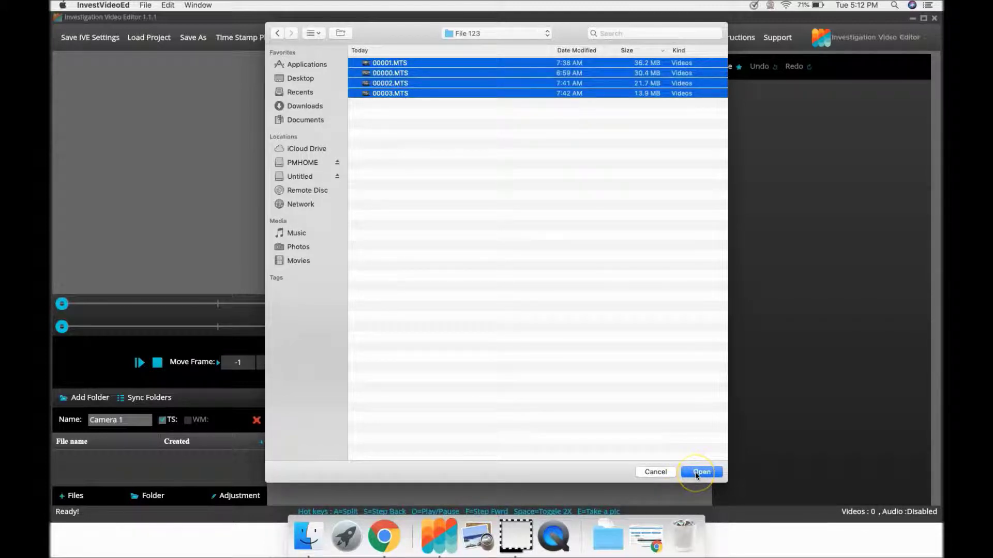
pyautogui.click(698, 472)
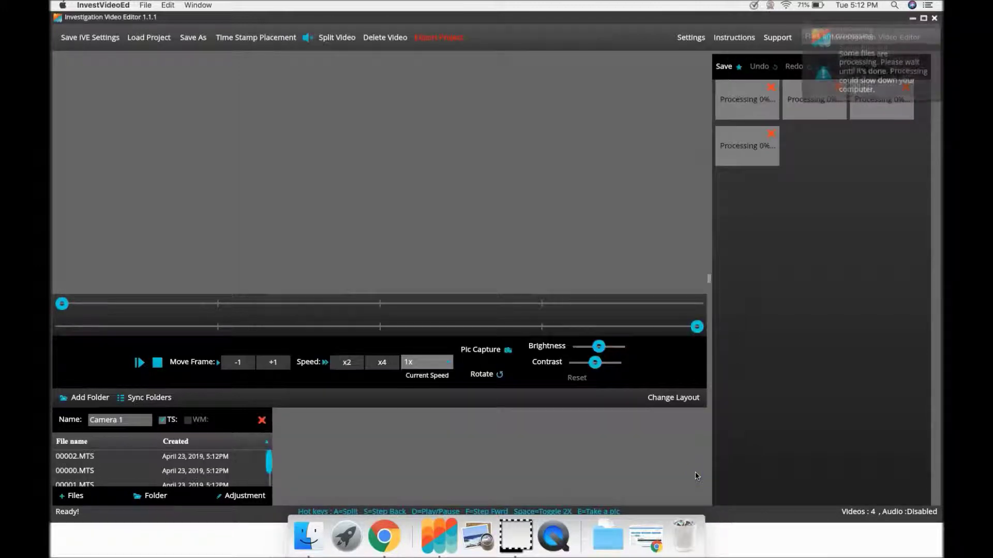